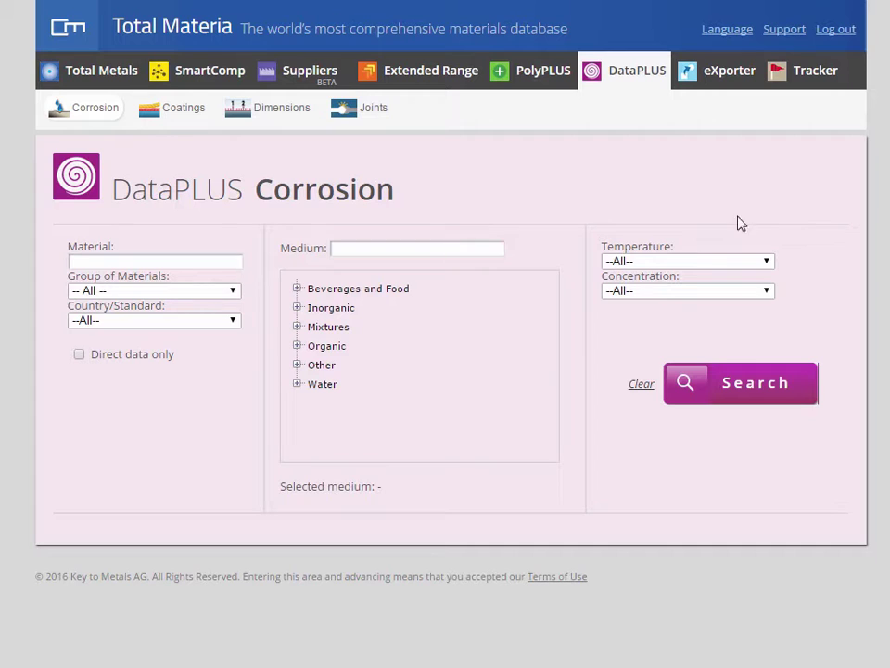
# Step: Enter 3R60 as the corrosion search material and choose Nitric acid from the inorganic acids as the medium
pyautogui.click(210, 265)
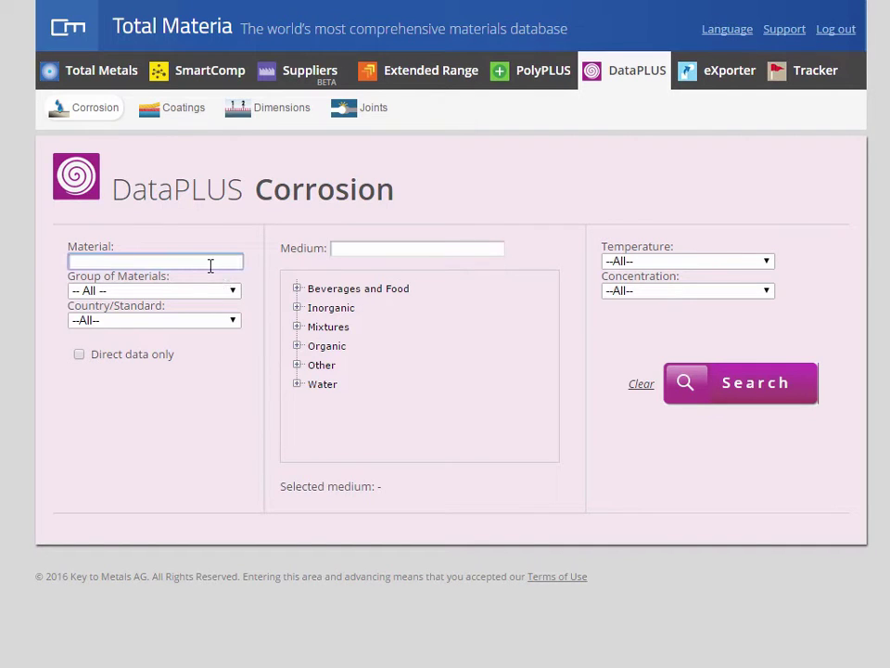
pyautogui.write('3R60')
pyautogui.click(298, 310)
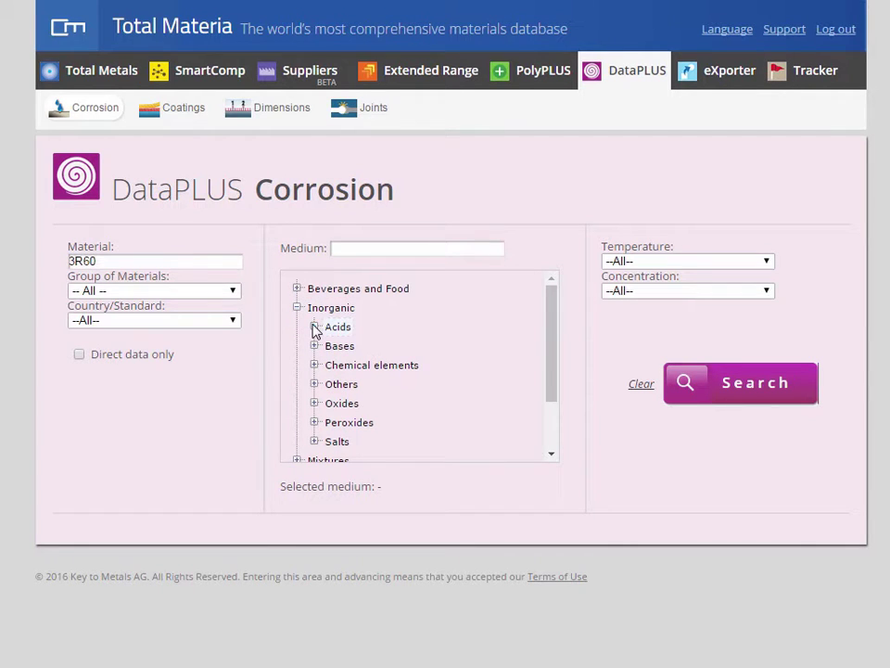
pyautogui.click(314, 326)
pyautogui.scroll(-1, 505, 396)
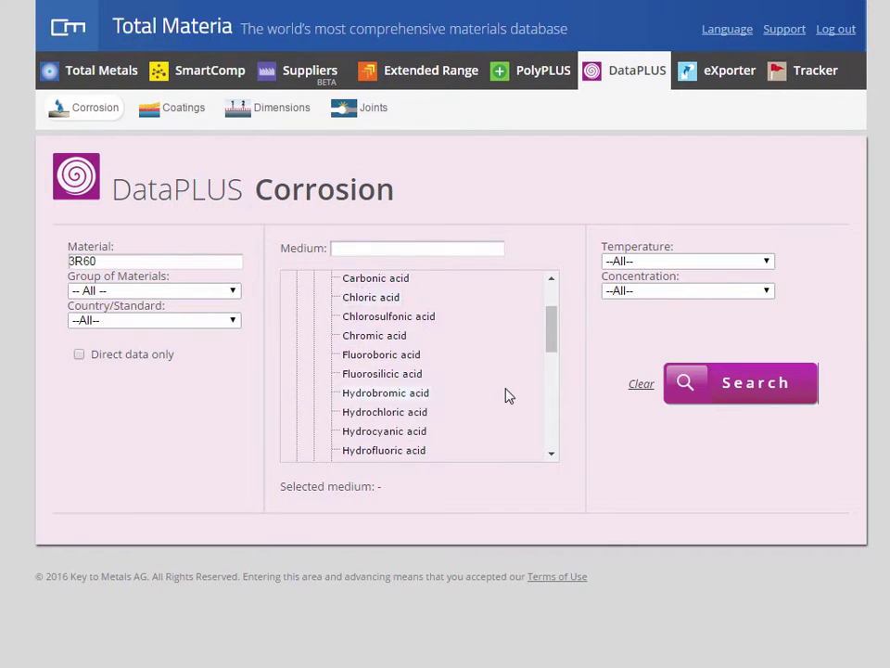
pyautogui.scroll(-3, 509, 396)
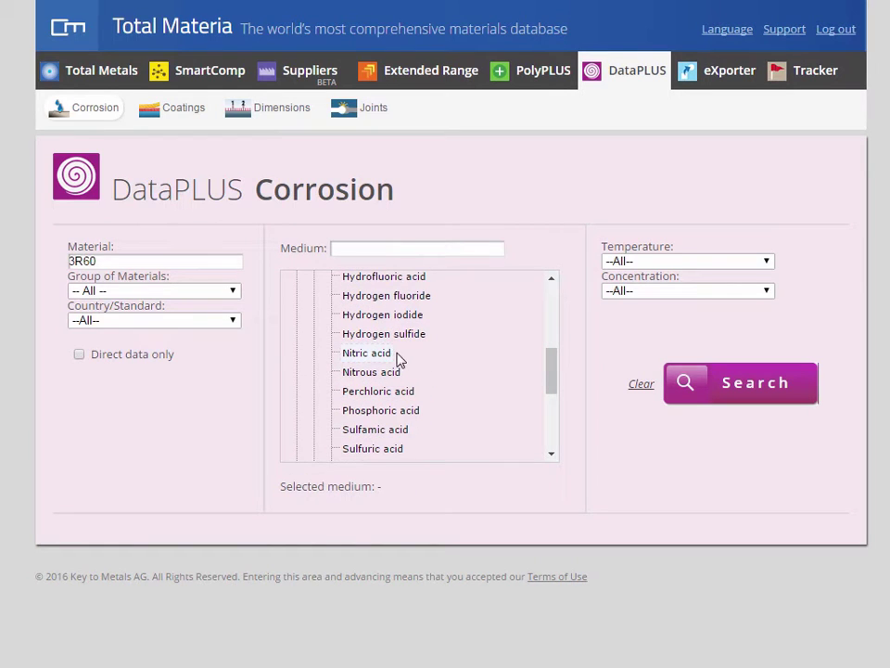
pyautogui.click(381, 361)
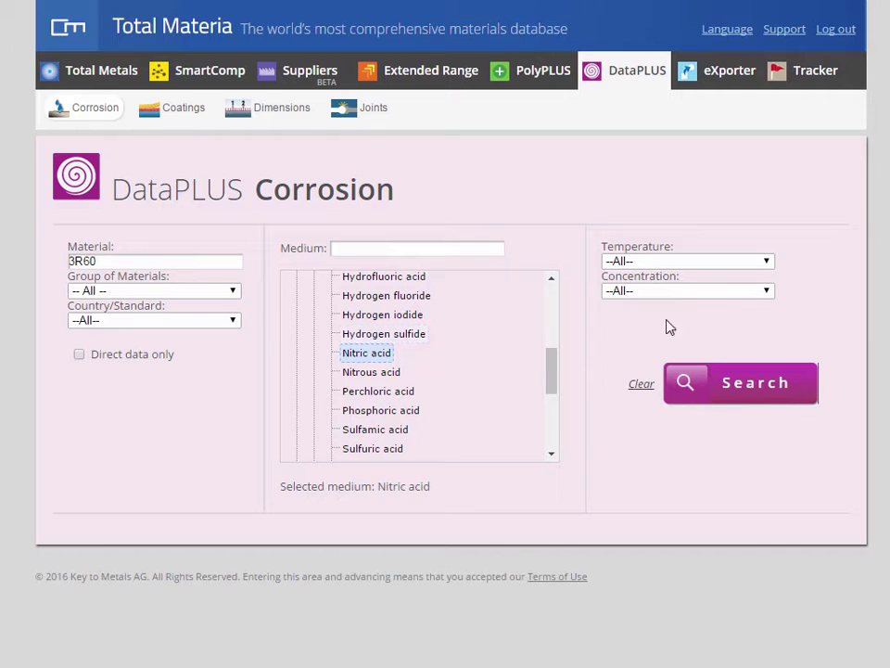
# Step: Limit the corrosion search to 100°C - 300°C and a concentration of 50% - 70%, and run it
pyautogui.click(768, 263)
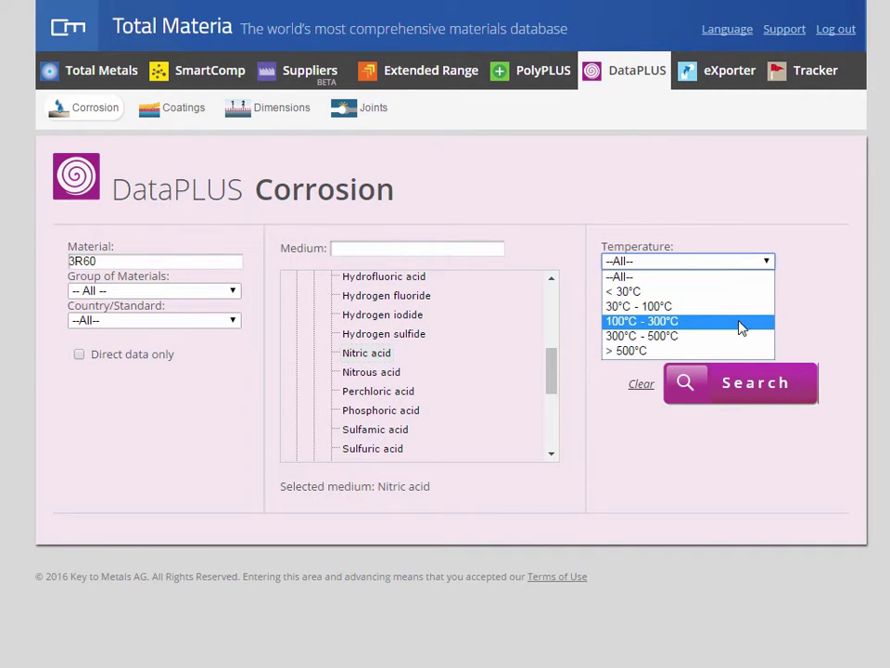
pyautogui.click(742, 322)
pyautogui.click(765, 292)
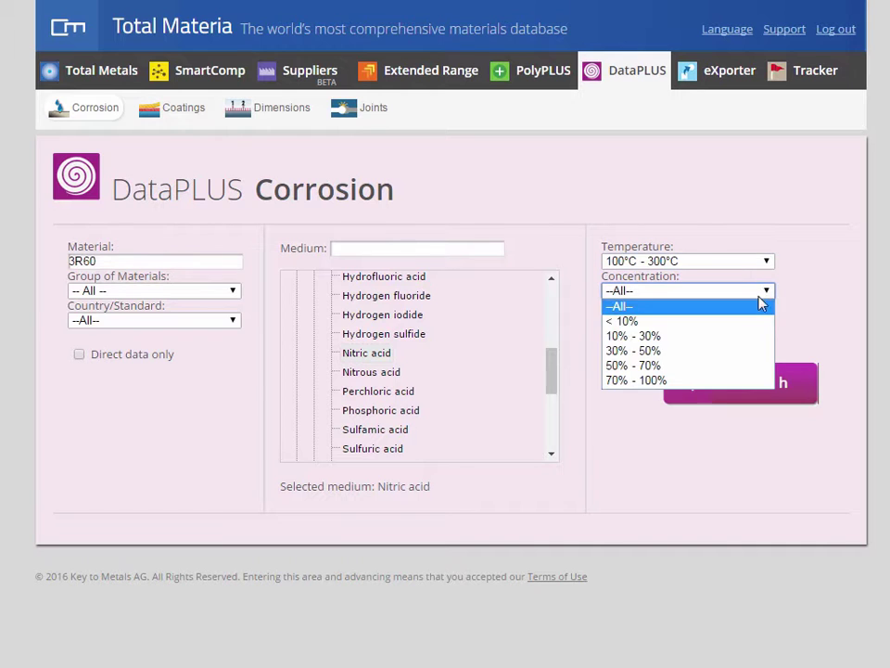
pyautogui.click(723, 365)
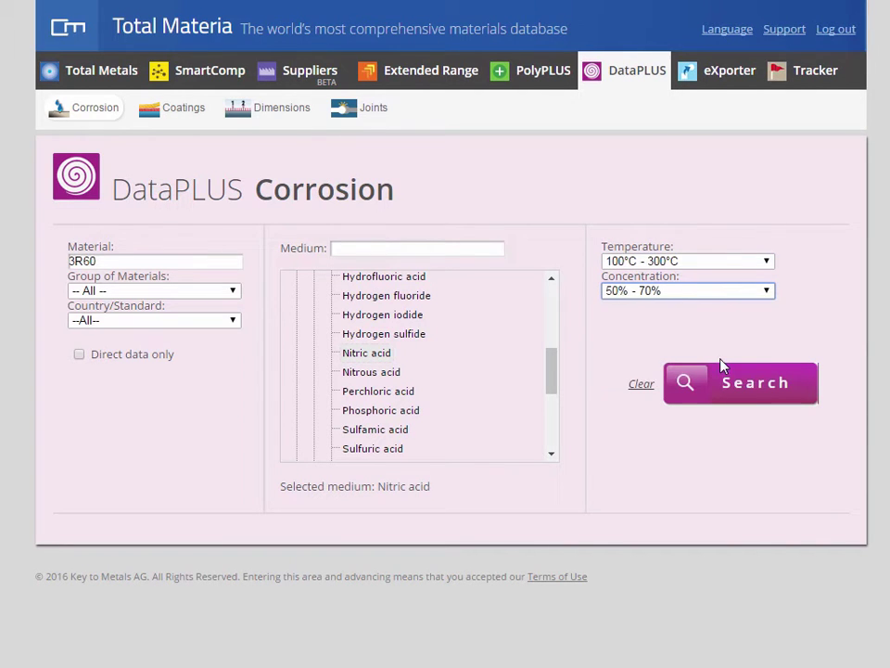
pyautogui.click(754, 402)
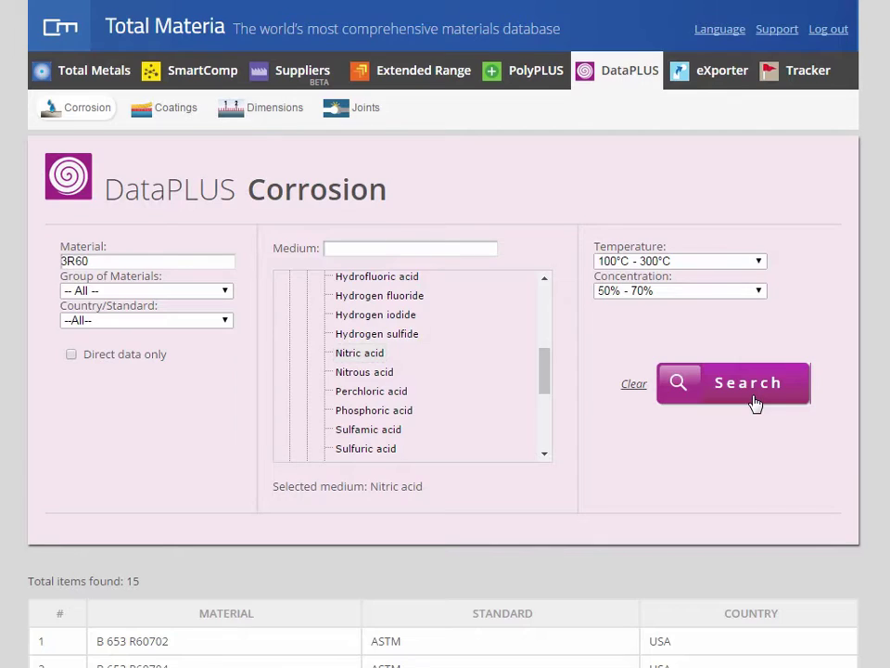
# Step: Open the proprietary 3R60 material from the results and examine its nitric acid corrosion conditions and properties
pyautogui.scroll(-5, 755, 402)
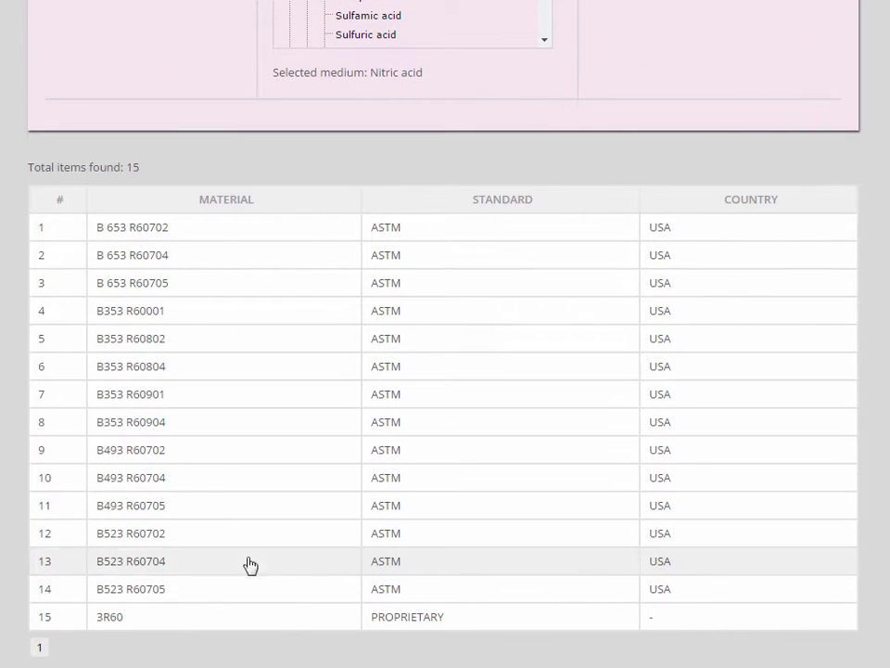
pyautogui.click(127, 621)
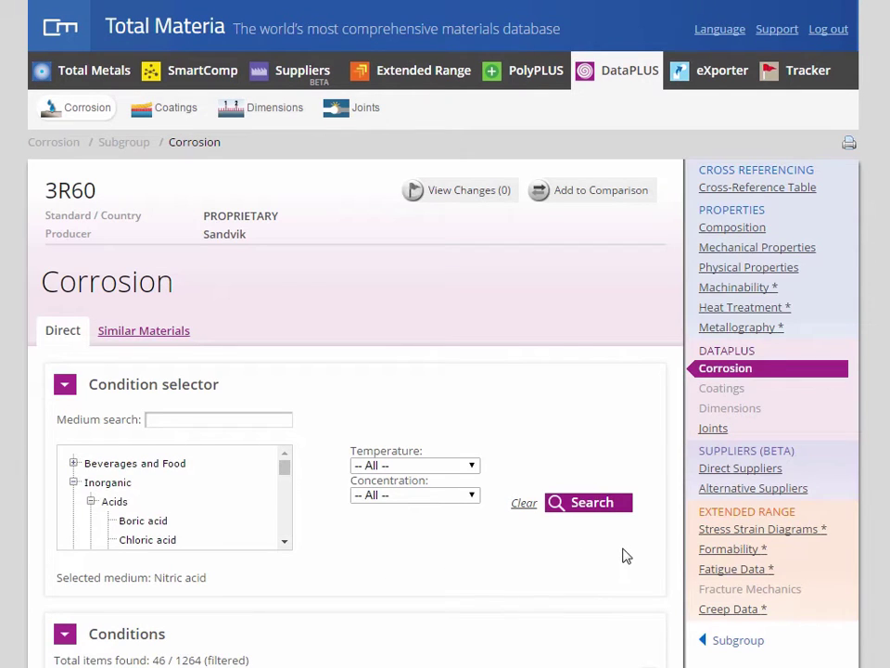
pyautogui.scroll(-2, 624, 555)
pyautogui.scroll(-4, 626, 555)
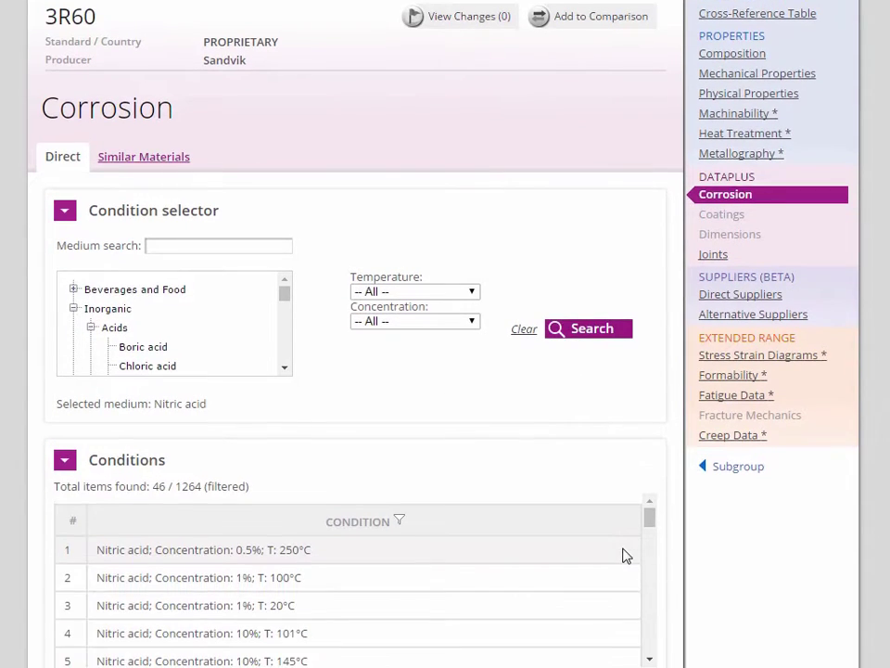
pyautogui.scroll(-2, 666, 561)
pyautogui.scroll(-2, 667, 561)
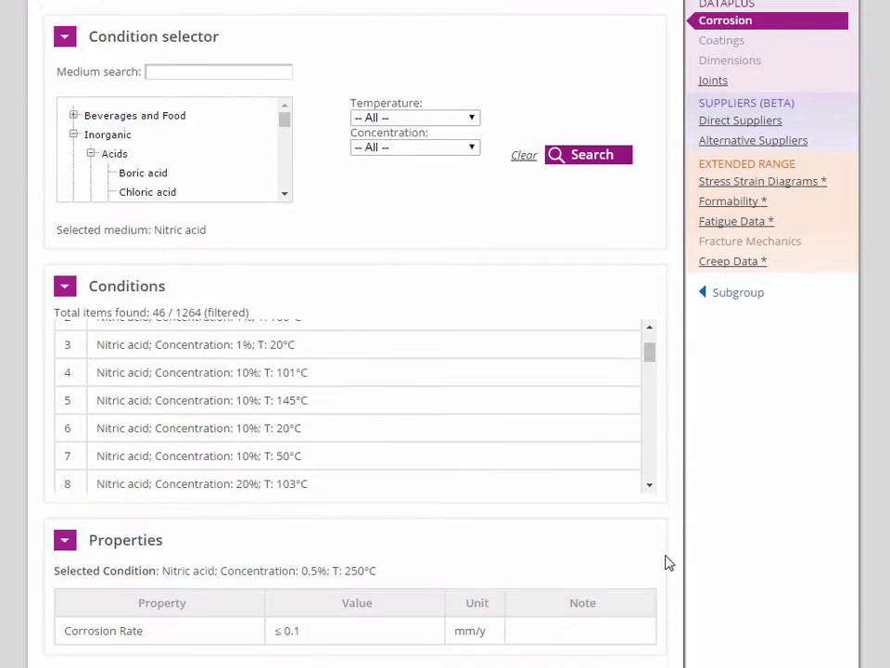
pyautogui.scroll(-4, 669, 563)
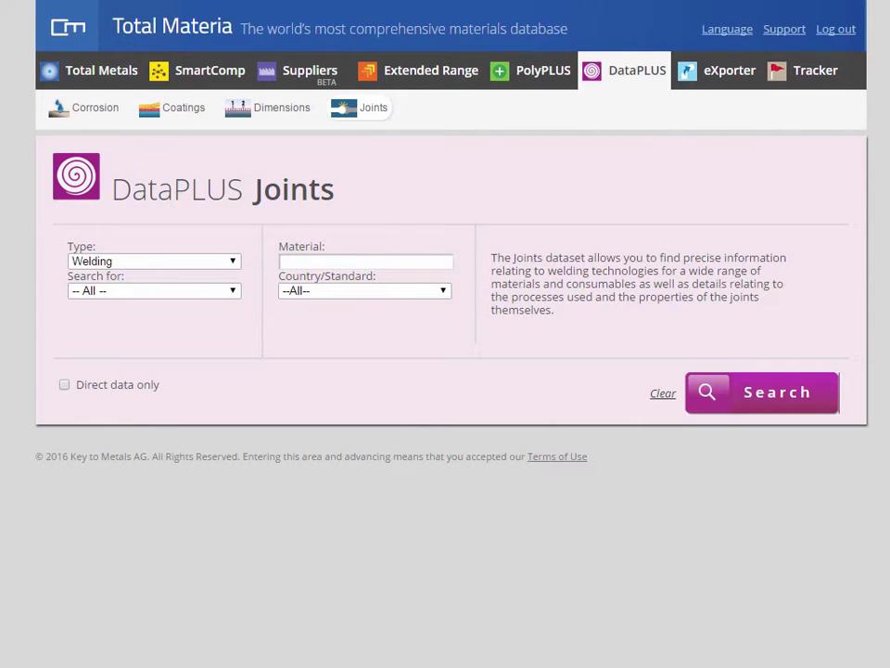
# Step: Search the welding joints for welded materials named 2014 across all countries and standards
pyautogui.click(233, 292)
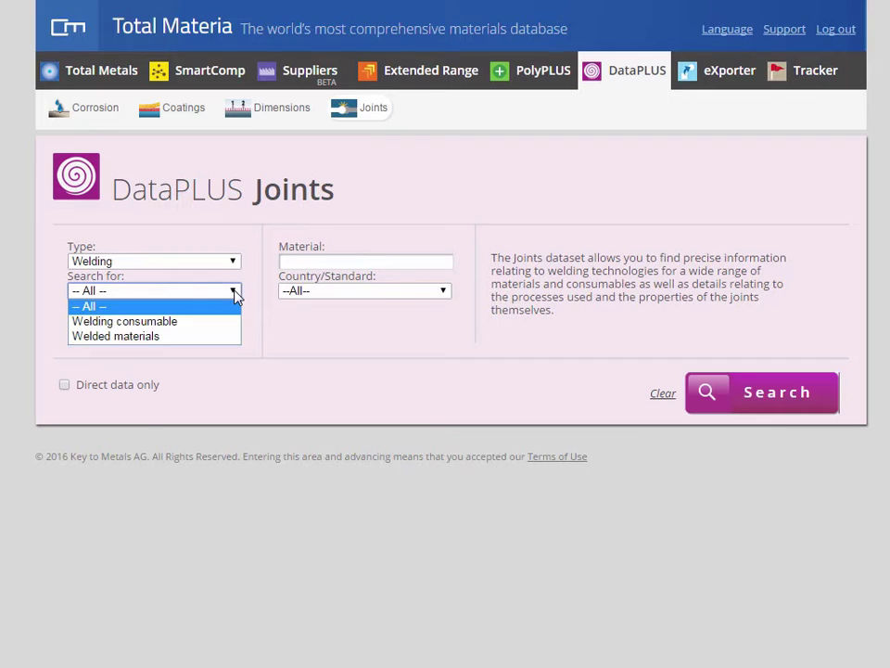
pyautogui.click(219, 338)
pyautogui.click(312, 262)
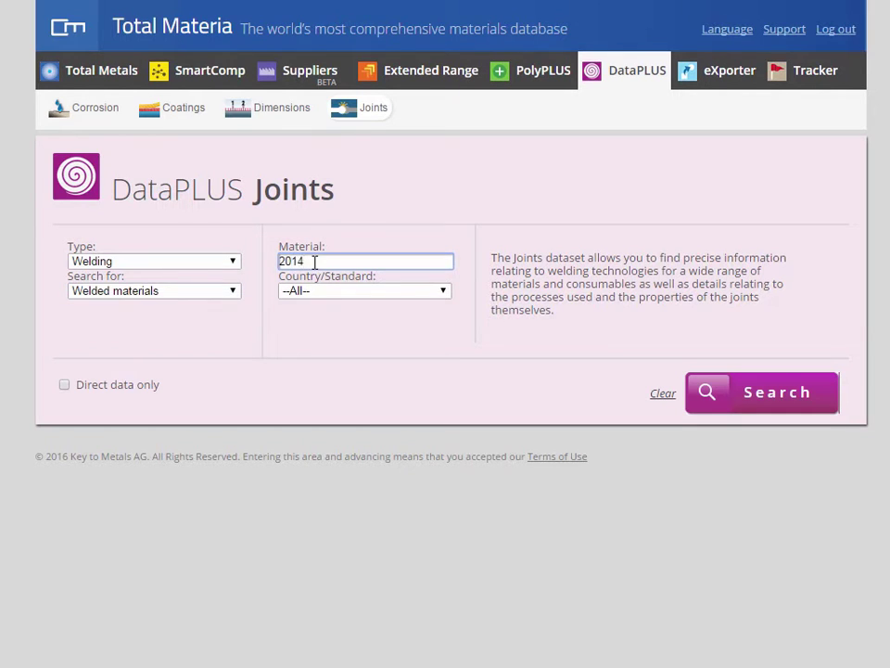
pyautogui.click(777, 395)
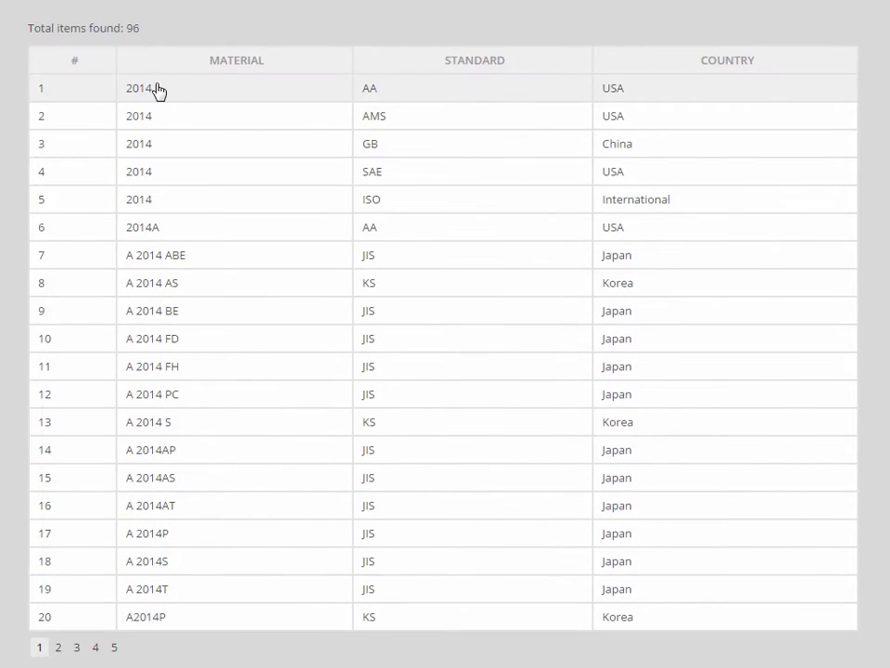
# Step: Open the joints data for the AA (USA) alloy 2014, plate and sheet subgroup, and examine the joint's mechanical properties
pyautogui.click(158, 90)
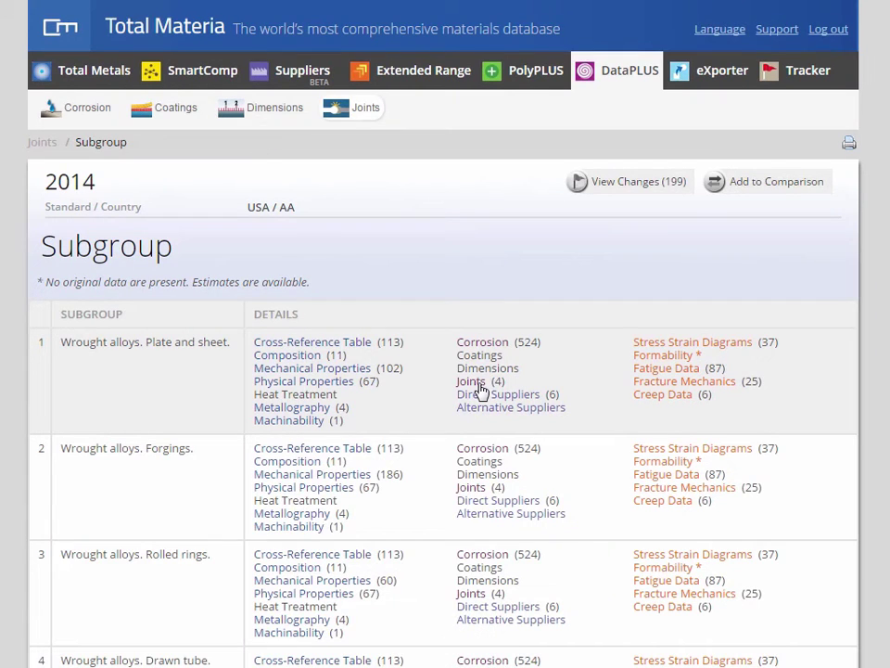
pyautogui.click(472, 385)
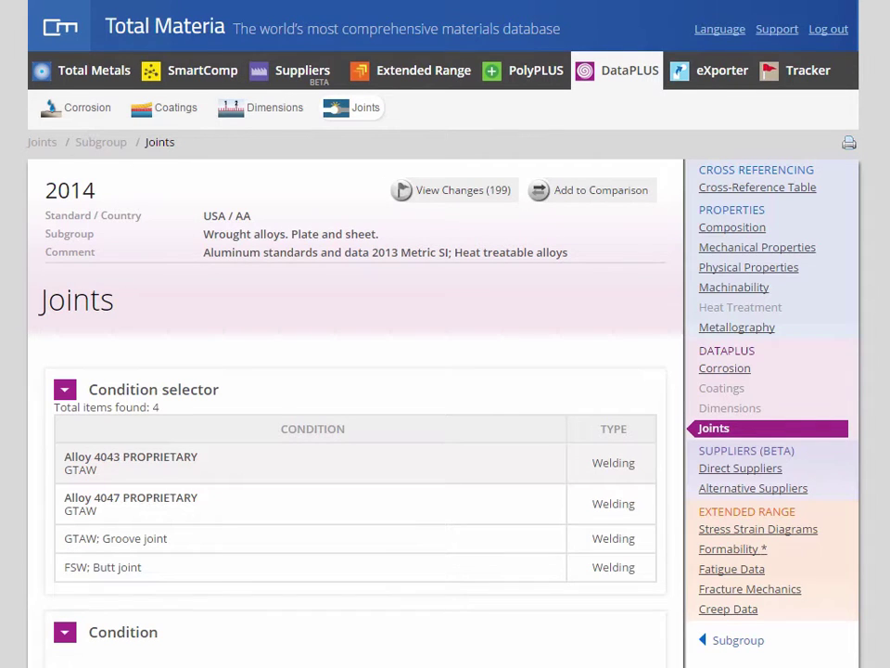
pyautogui.scroll(-5, 353, 371)
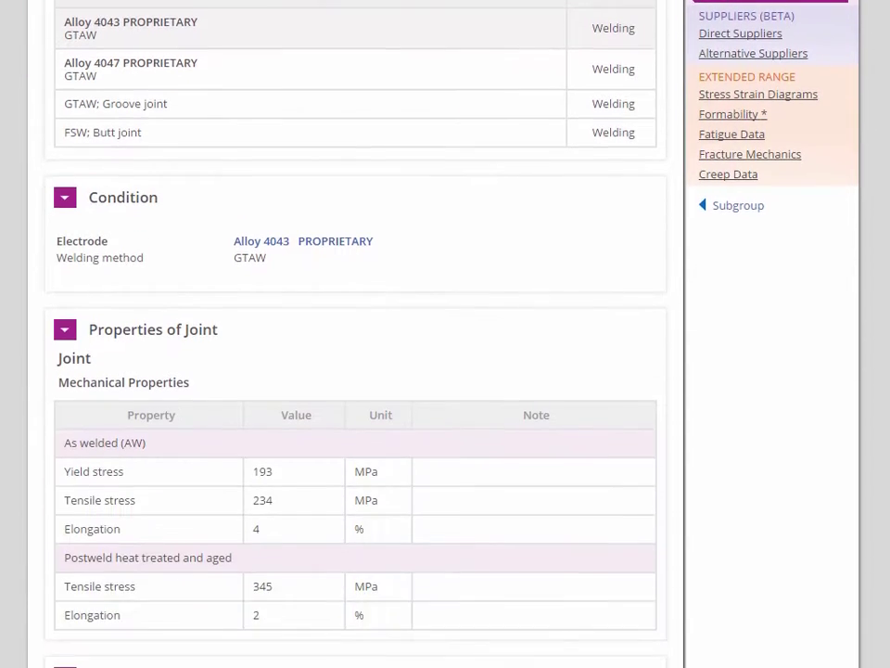
pyautogui.scroll(-2, 352, 334)
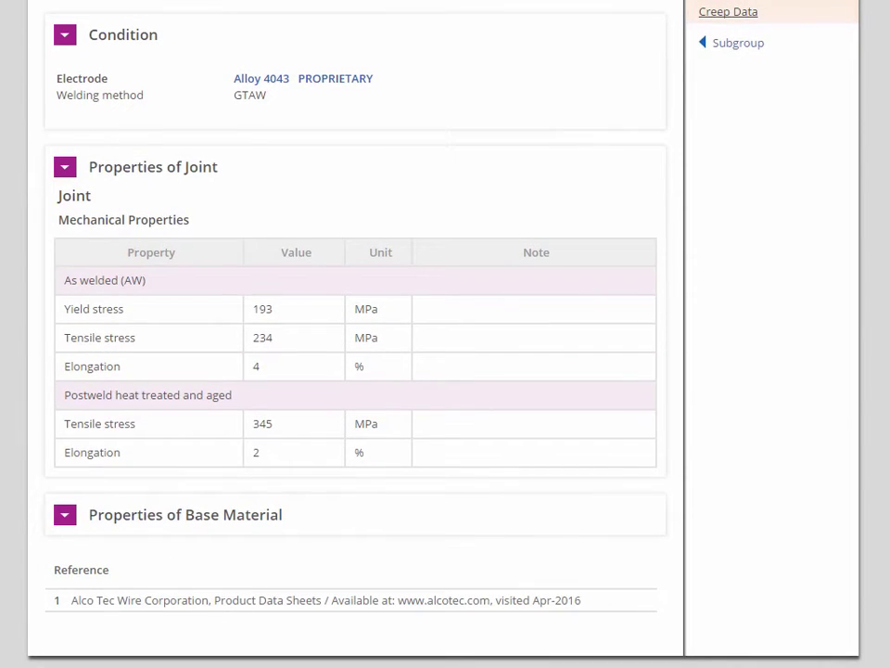
# Step: Select the "GTAW; Groove joint" condition for alloy 2014 and review its joint properties
pyautogui.scroll(4, 352, 334)
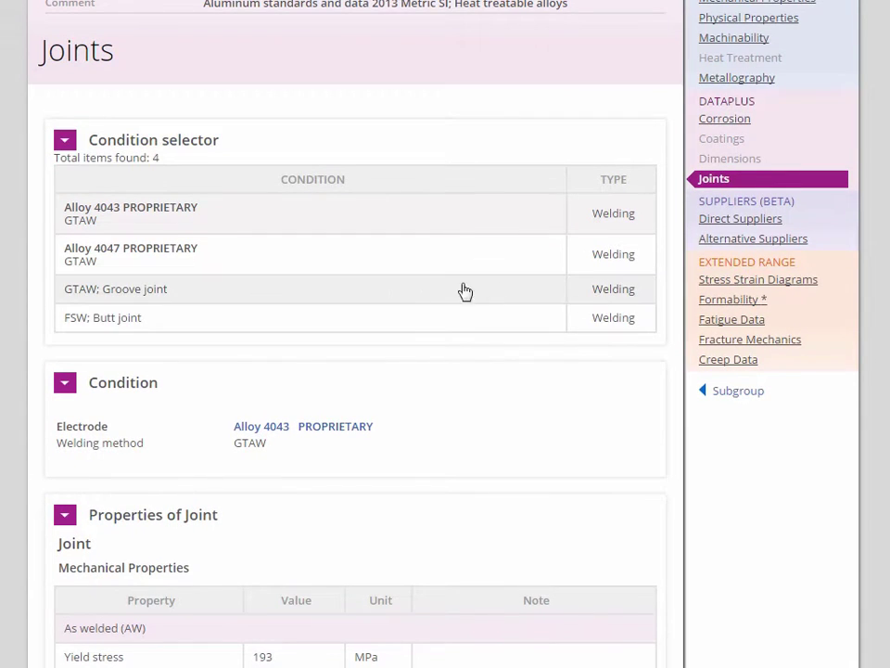
pyautogui.click(391, 290)
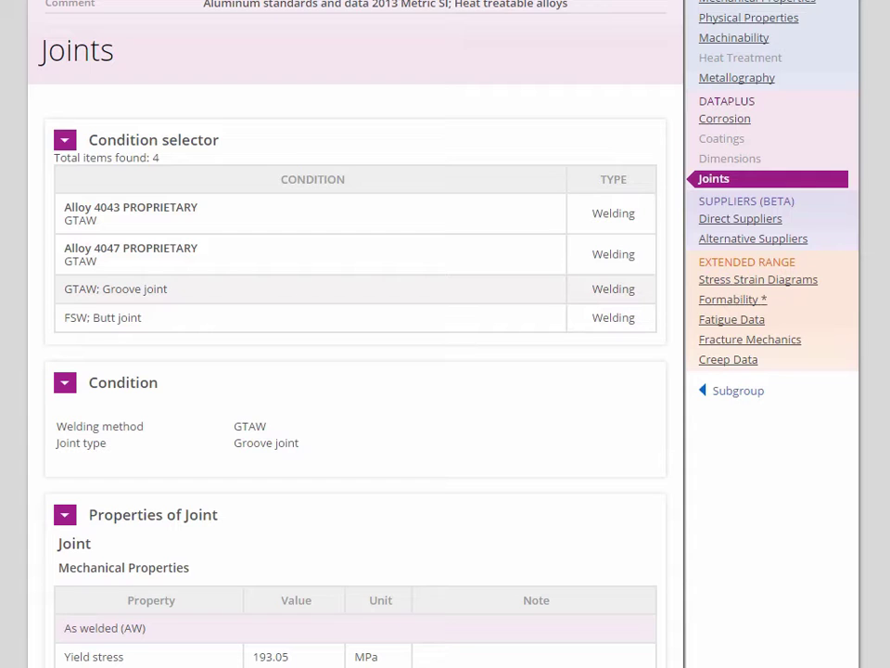
pyautogui.scroll(-3, 352, 334)
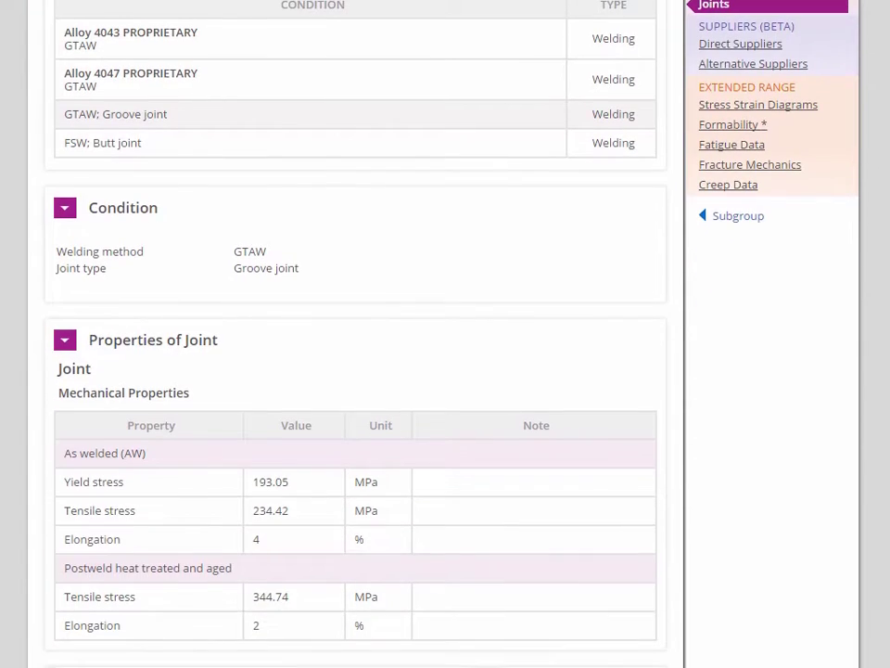
pyautogui.scroll(-1, 353, 334)
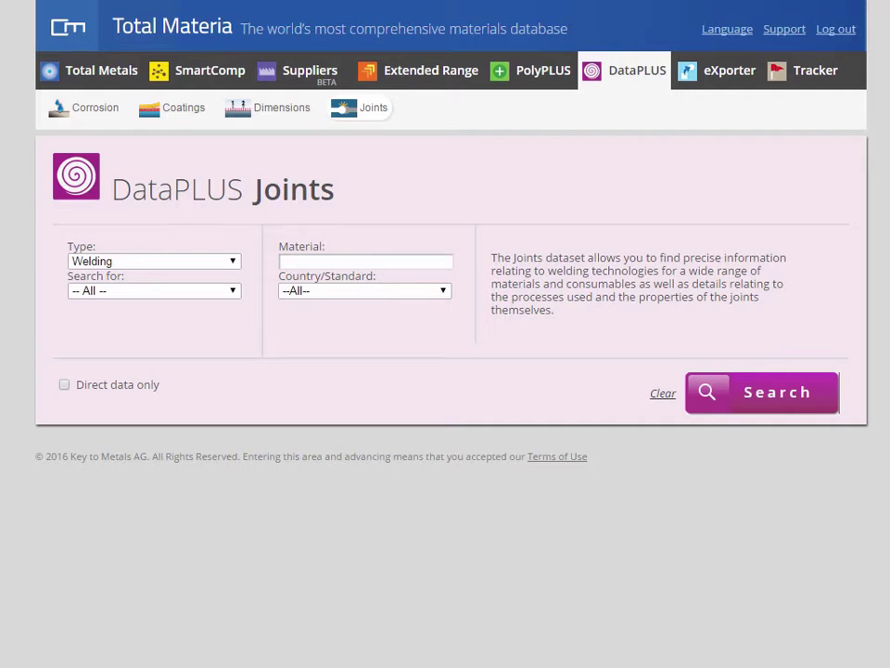
# Step: Search the welding joints for the welding consumable S-AlMg4.5Mn
pyautogui.click(232, 291)
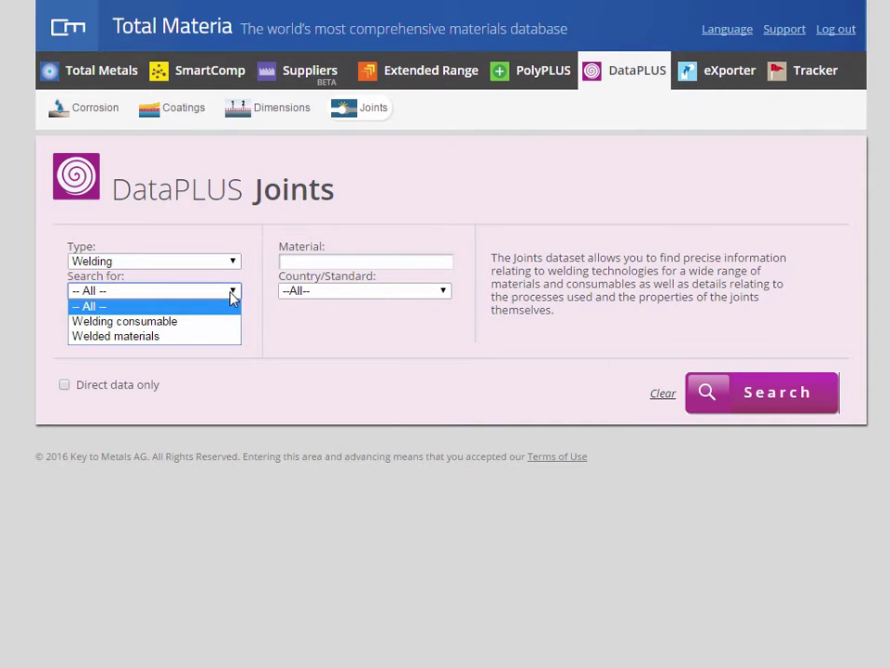
pyautogui.click(207, 322)
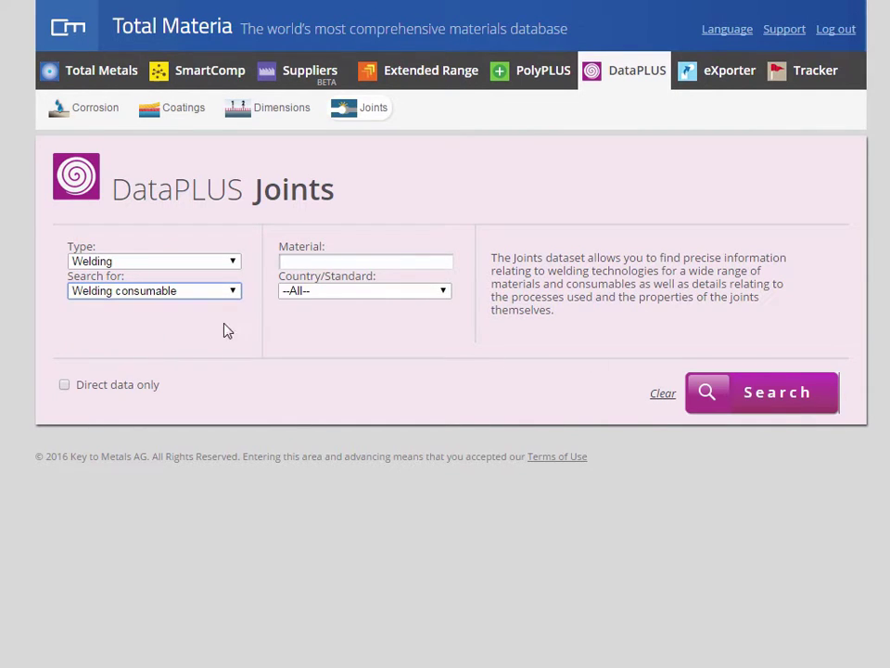
pyautogui.click(336, 263)
pyautogui.write('S-AlMg4.5Mn')
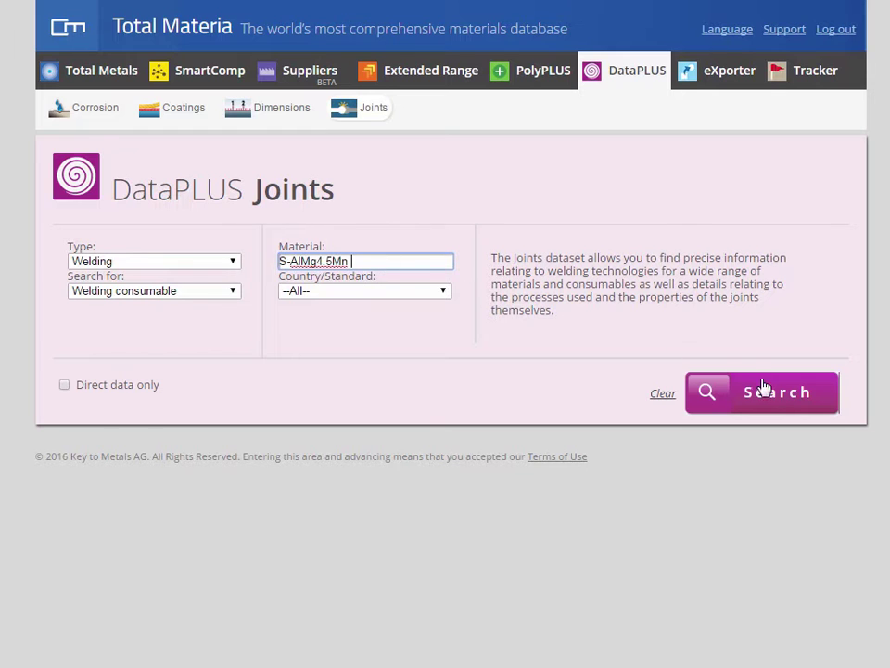
pyautogui.click(781, 405)
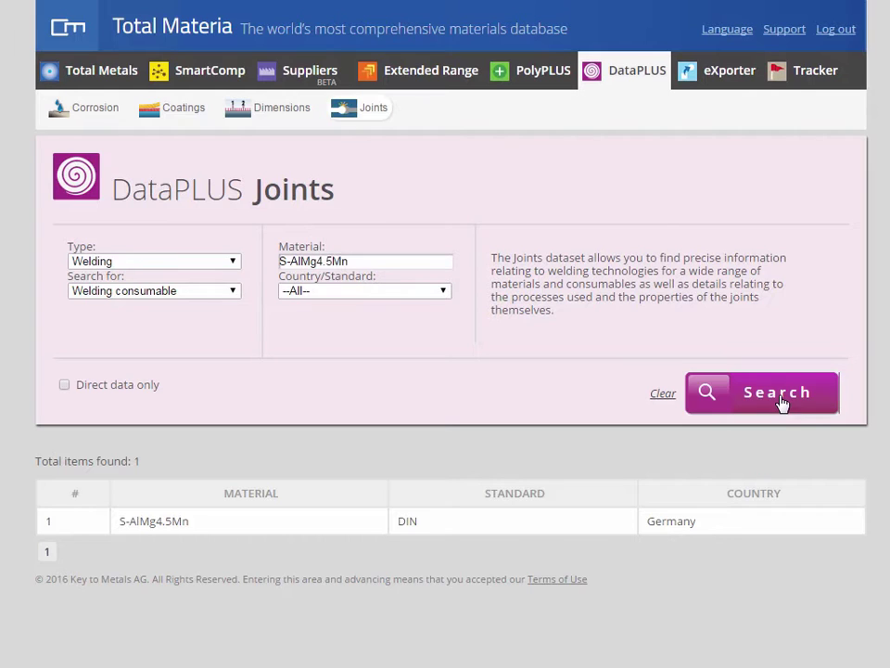
# Step: Open the joints data for the DIN consumable S-AlMg4.5Mn and review its welding condition, joined materials and joint properties
pyautogui.click(289, 539)
pyautogui.click(482, 405)
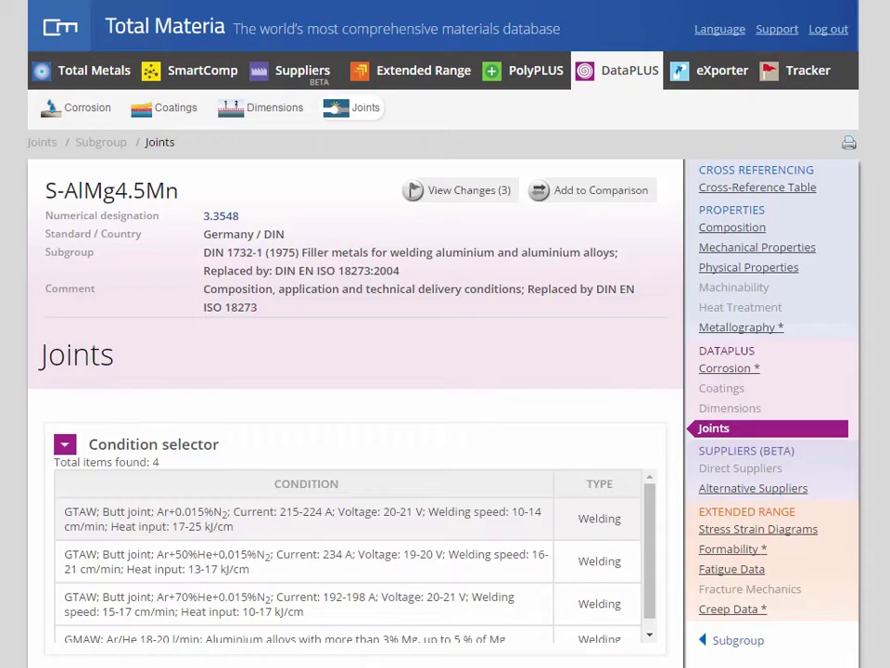
pyautogui.scroll(-2, 352, 334)
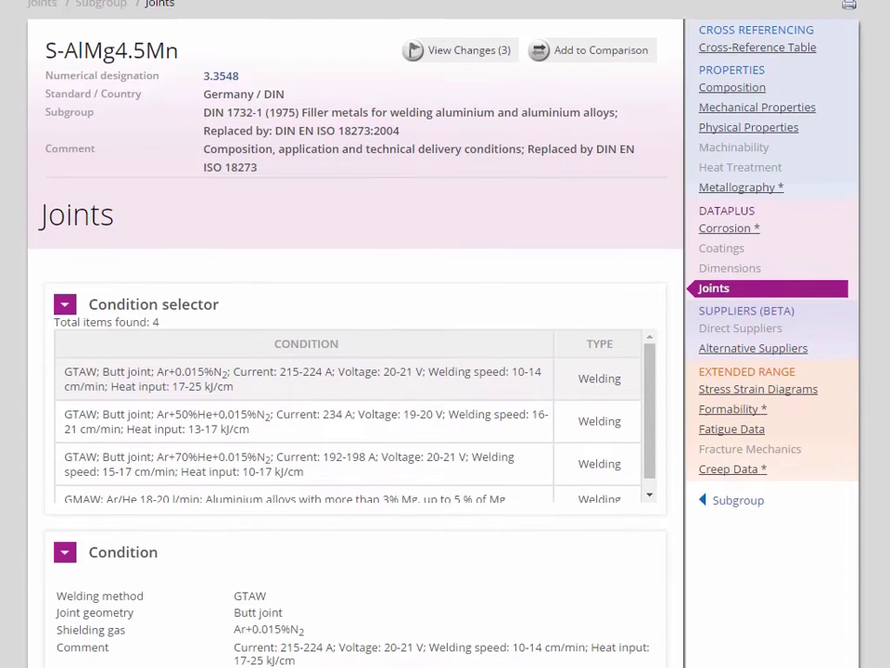
pyautogui.scroll(-5, 352, 334)
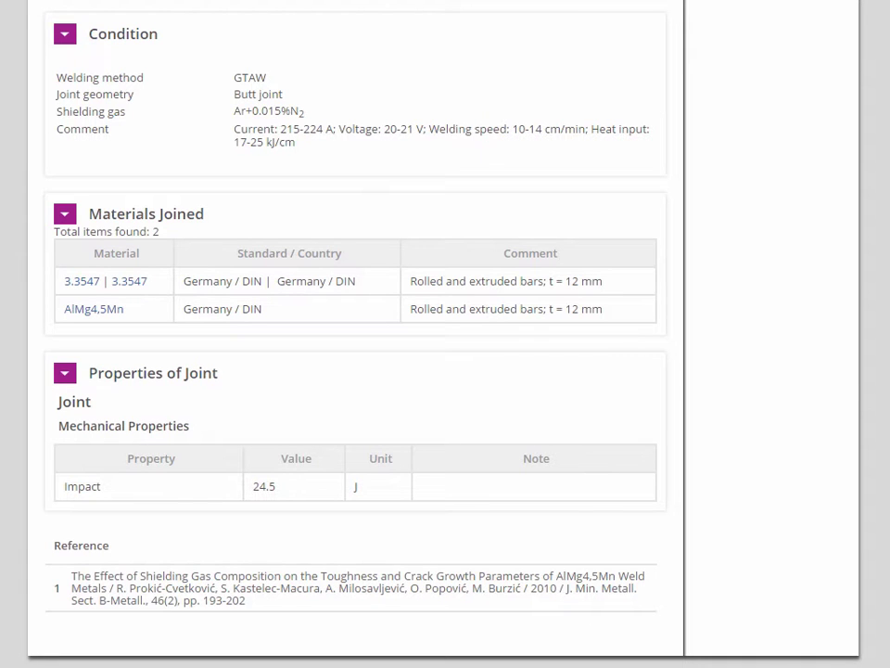
# Step: Open the joints data of the joined material AlMg4,5Mn and review its welding condition and joint properties
pyautogui.click(90, 310)
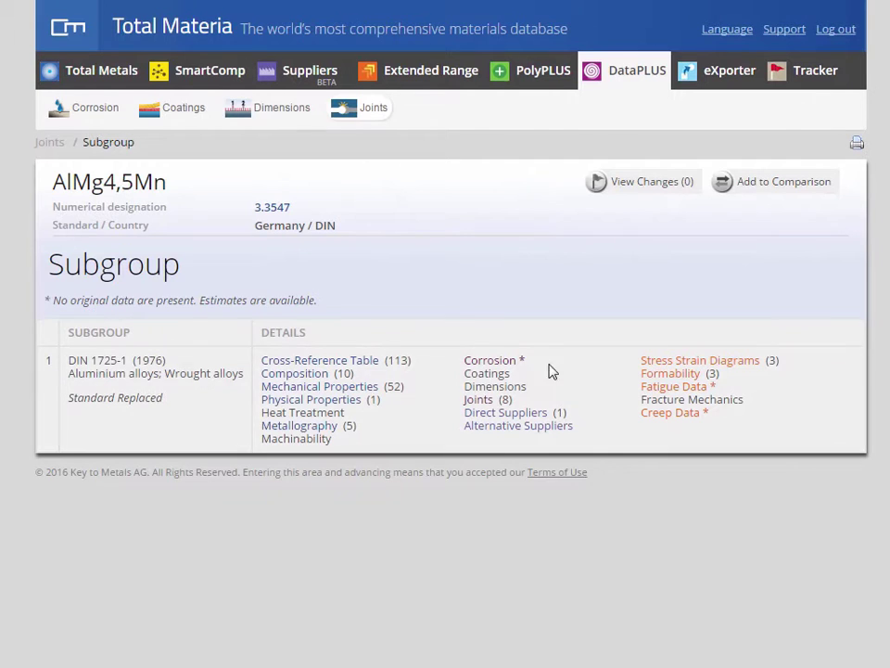
pyautogui.click(482, 406)
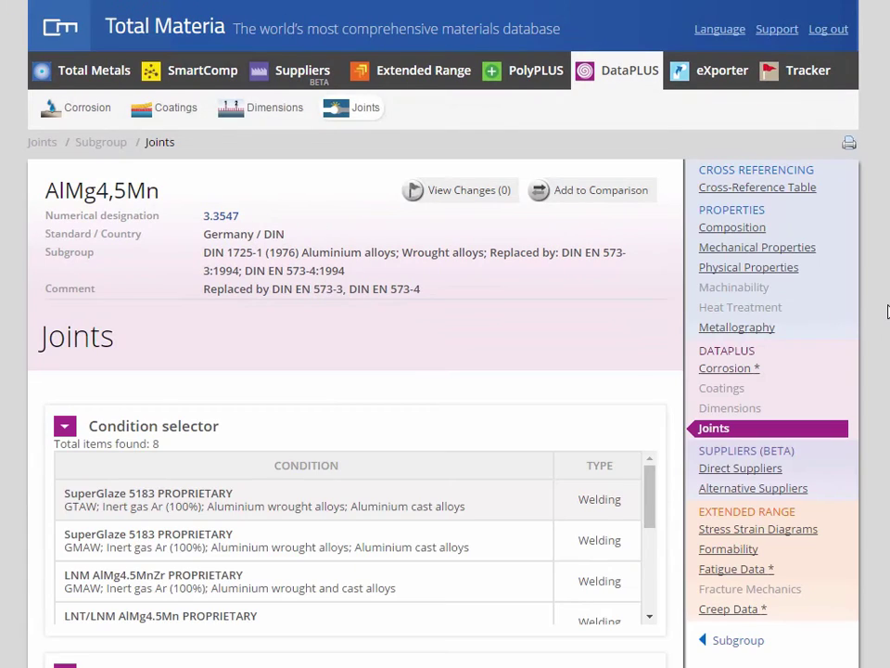
pyautogui.scroll(-5, 888, 312)
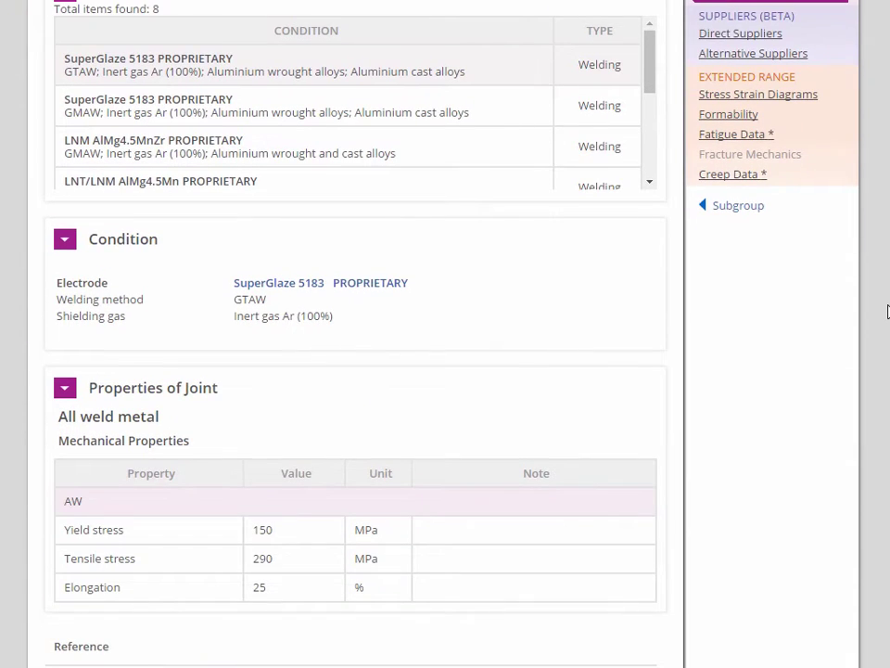
# Step: Search the DataPLUS dimensions and tolerances dataset for the material designation AZ31B
pyautogui.scroll(-1, 887, 312)
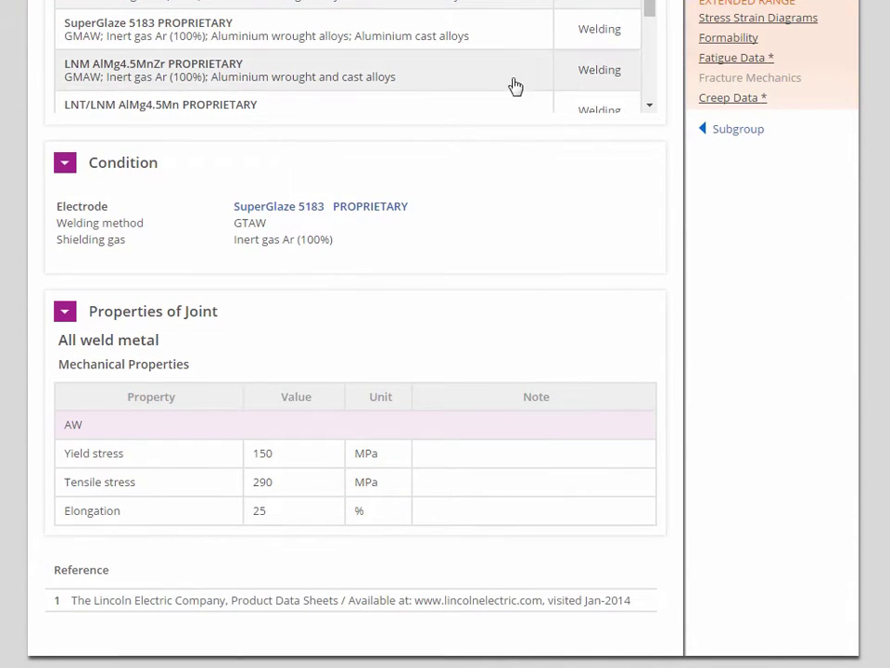
pyautogui.click(287, 70)
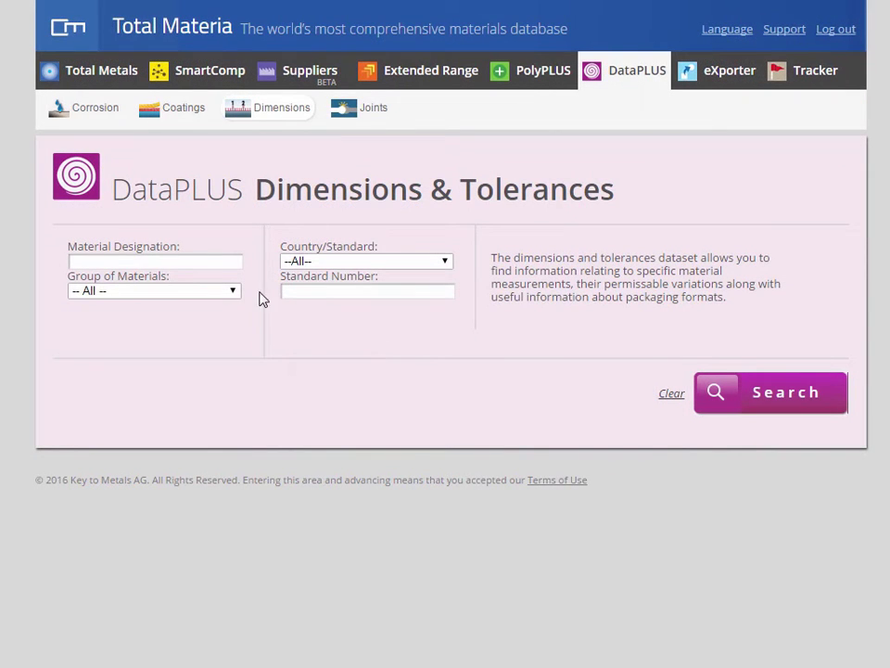
pyautogui.click(200, 263)
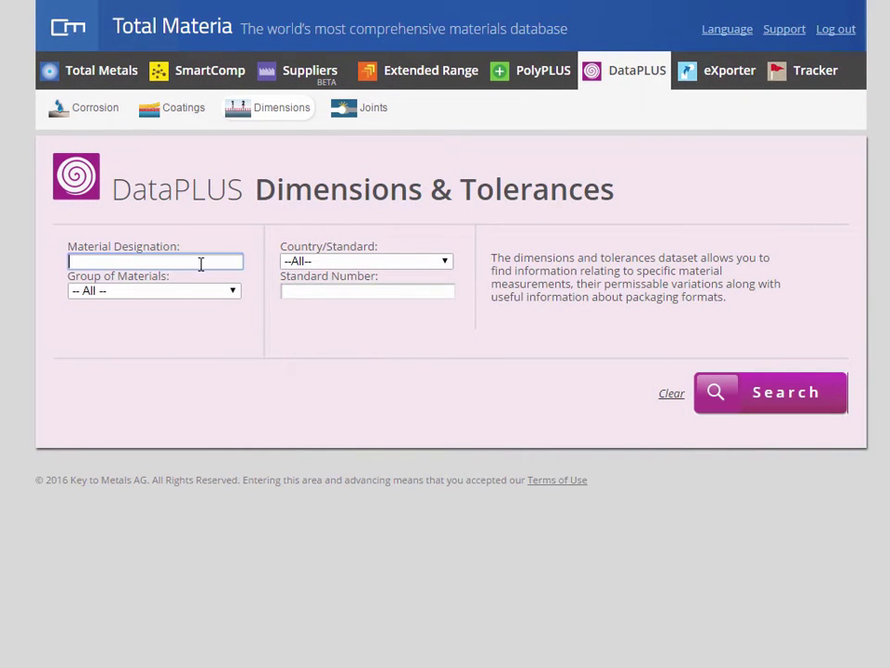
pyautogui.write('AZ31B')
pyautogui.click(789, 404)
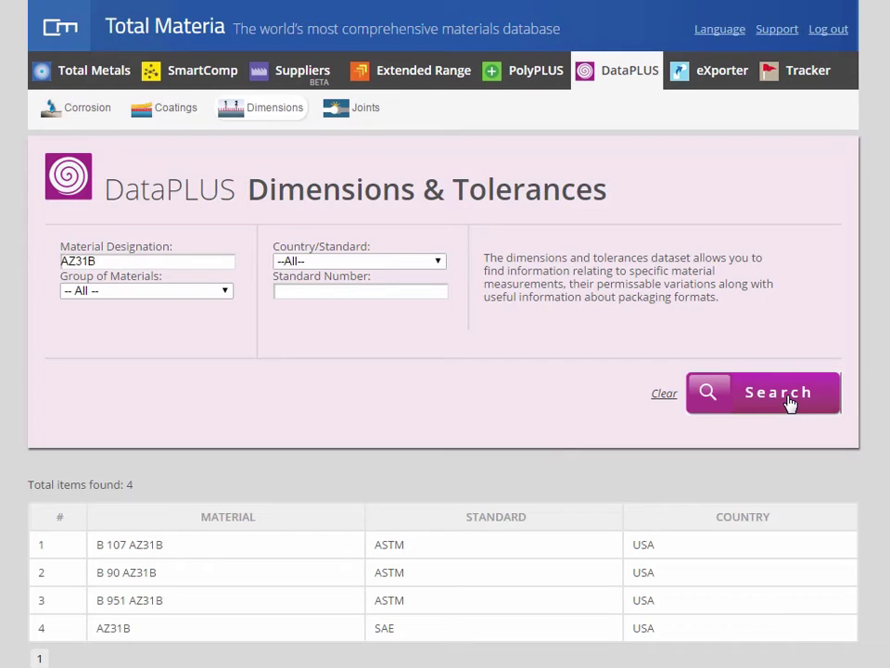
# Step: Open the SAE AZ31B material's dimensions data and review its width or length, lateral bow, thickness and flatness tolerances
pyautogui.click(116, 632)
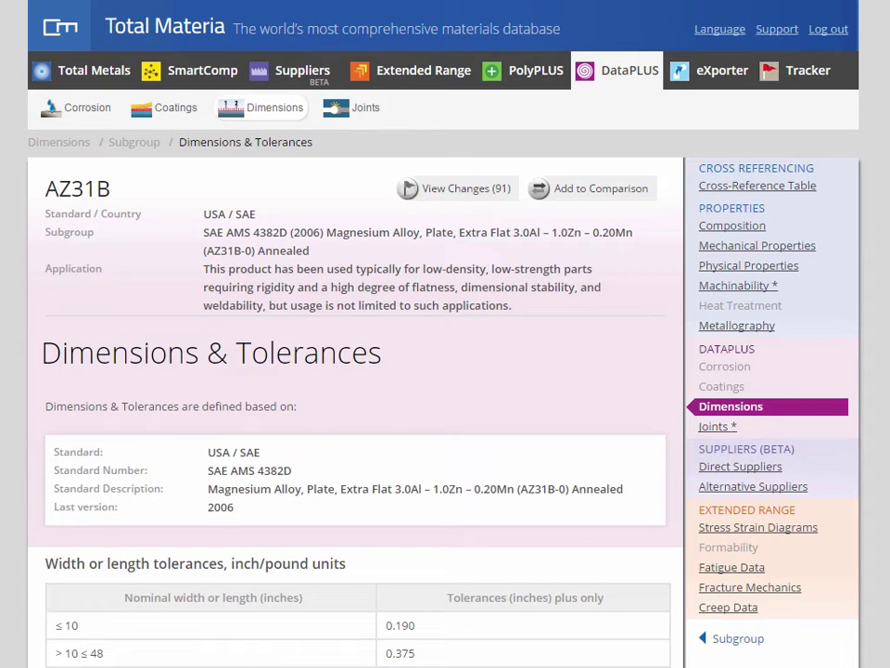
pyautogui.scroll(-2, 353, 371)
pyautogui.scroll(-5, 353, 334)
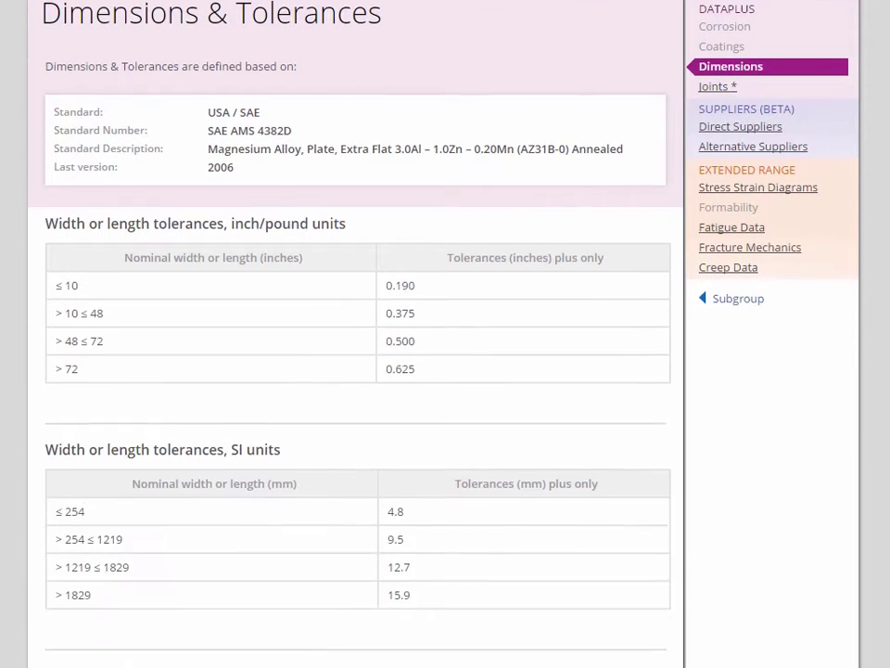
pyautogui.scroll(-4, 352, 334)
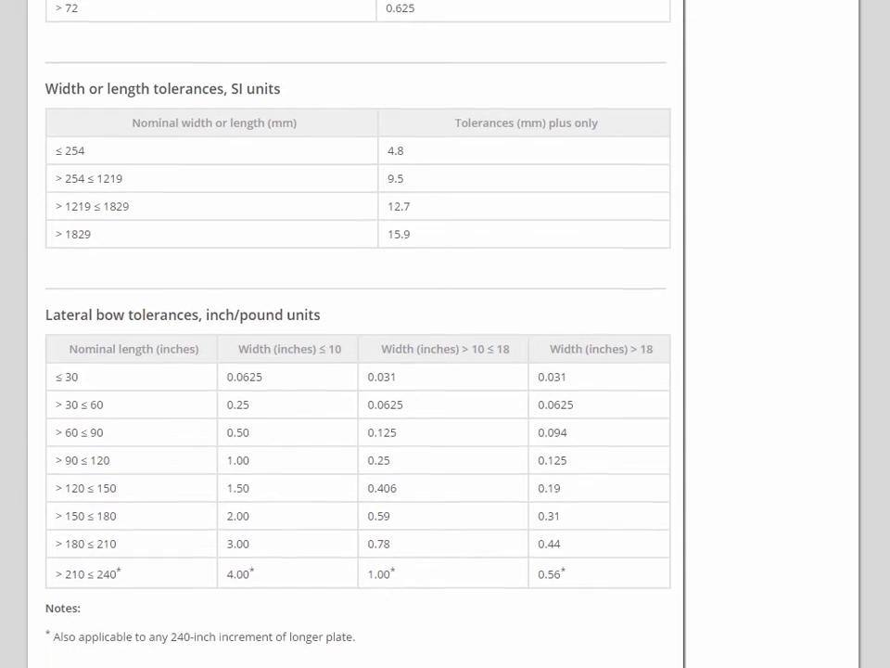
pyautogui.scroll(-5, 352, 334)
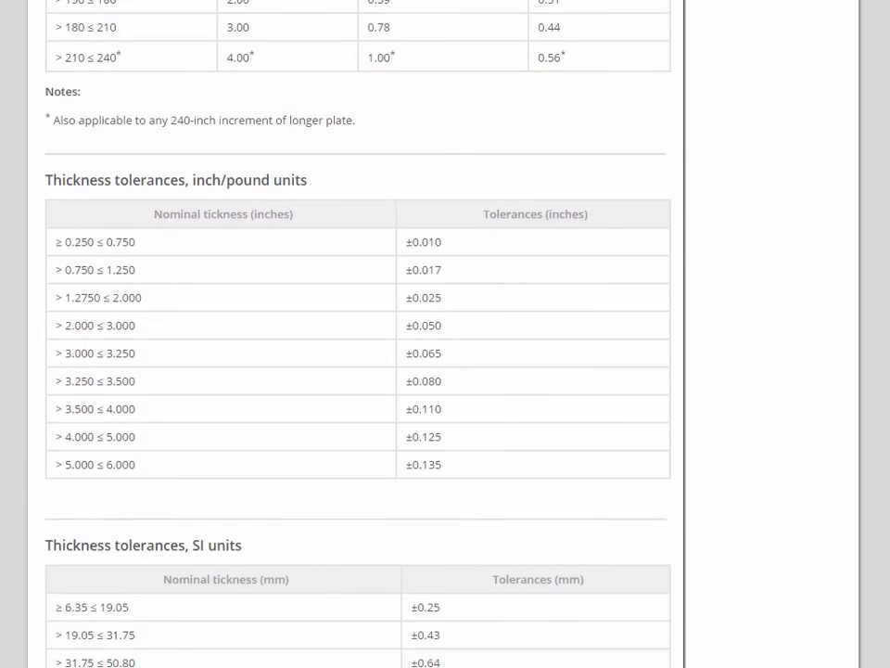
pyautogui.scroll(-3, 352, 334)
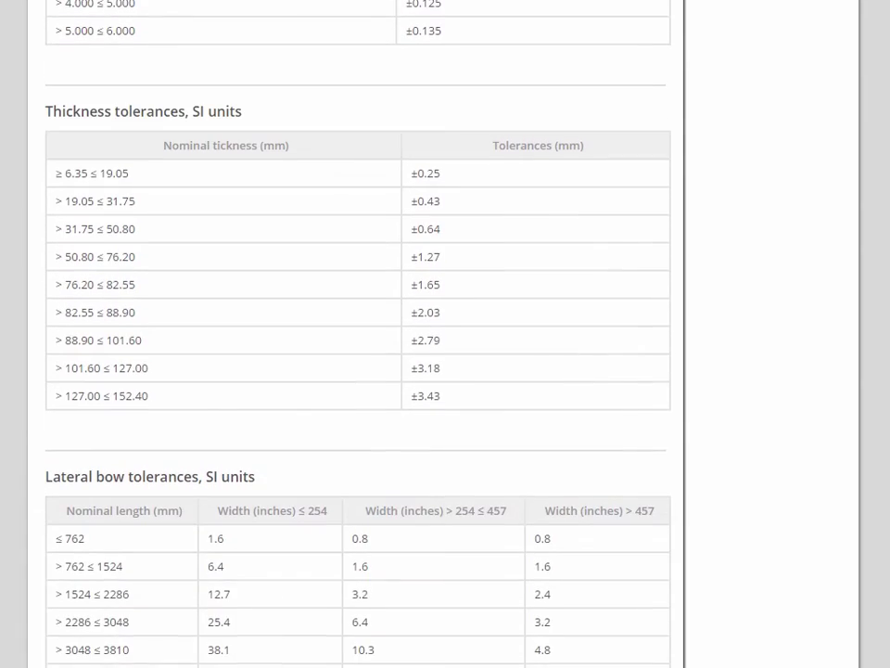
pyautogui.scroll(-2, 352, 334)
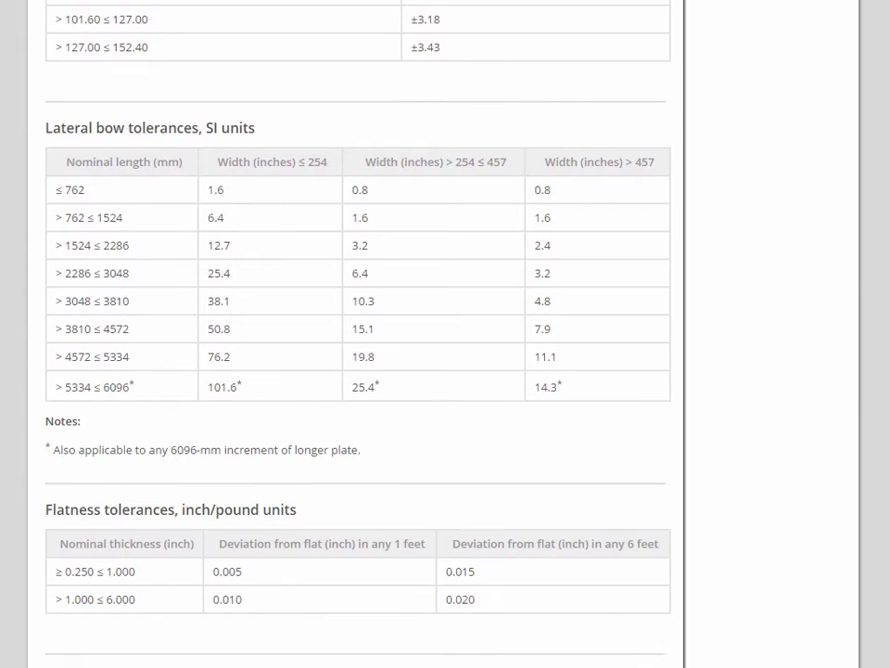
pyautogui.scroll(-3, 353, 333)
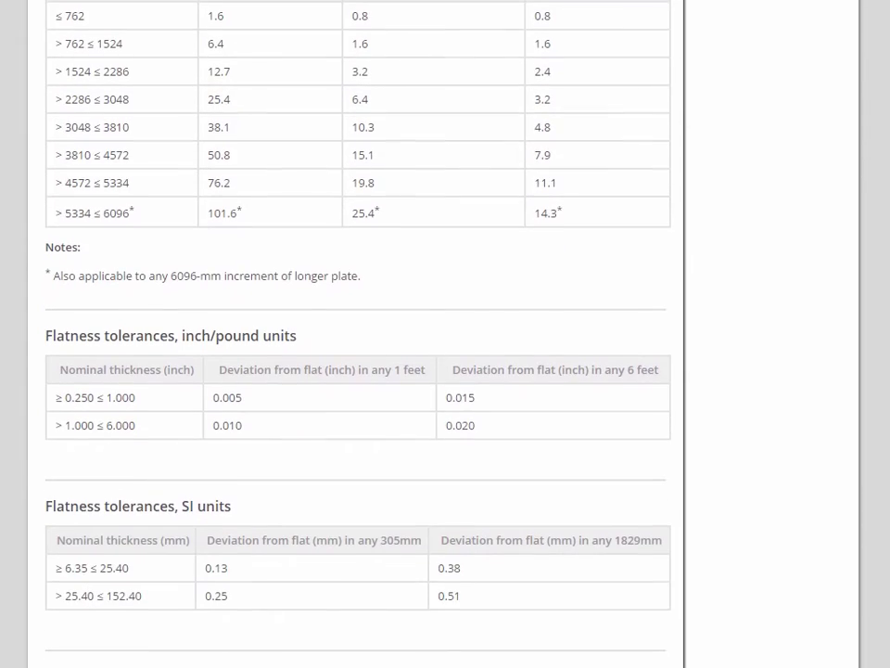
pyautogui.scroll(-4, 353, 334)
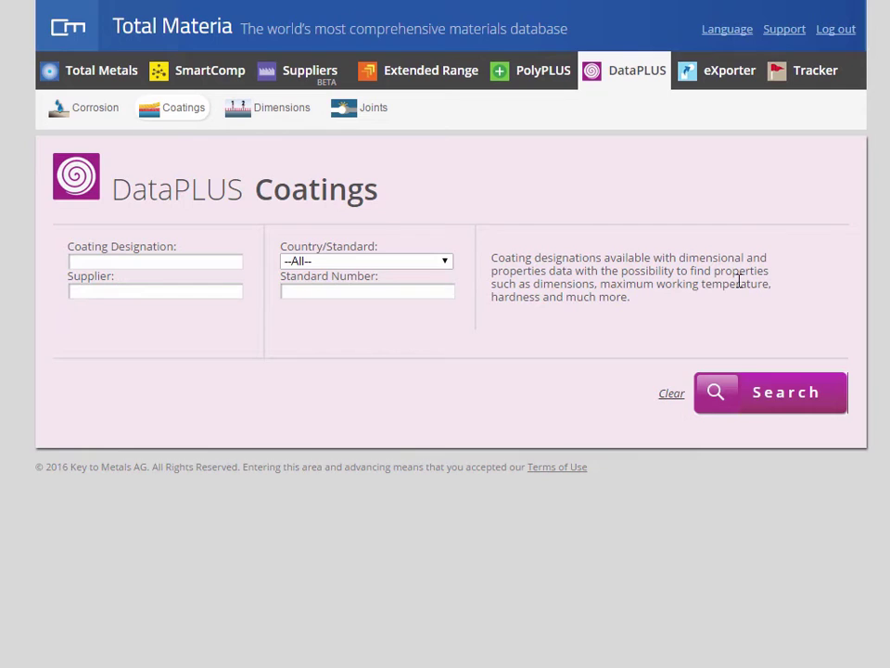
# Step: Search the DataPLUS coatings for the designation Titankote C6B and open the Richter Precision Inc. entry
pyautogui.click(215, 265)
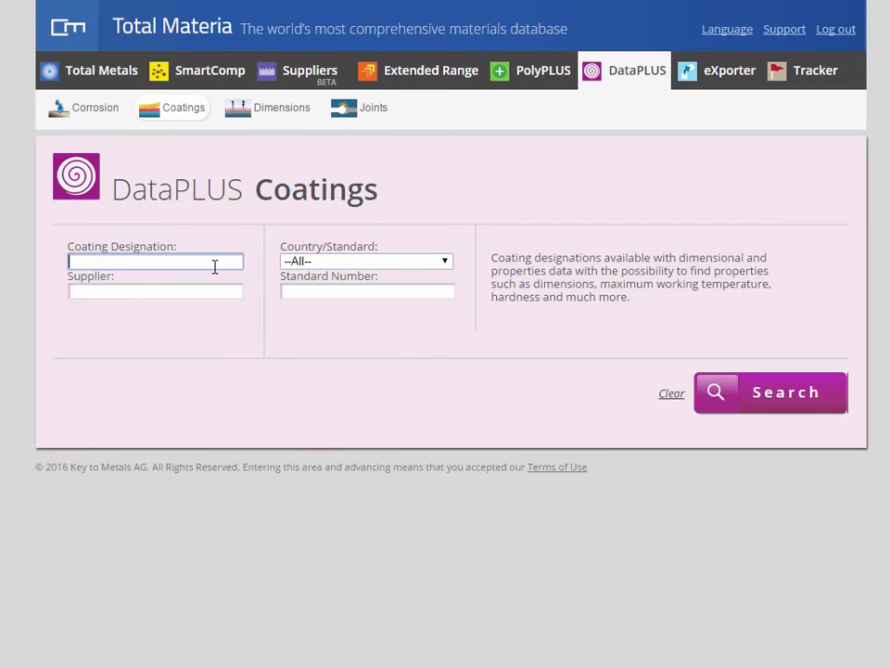
pyautogui.write('Titankote C6B')
pyautogui.click(780, 408)
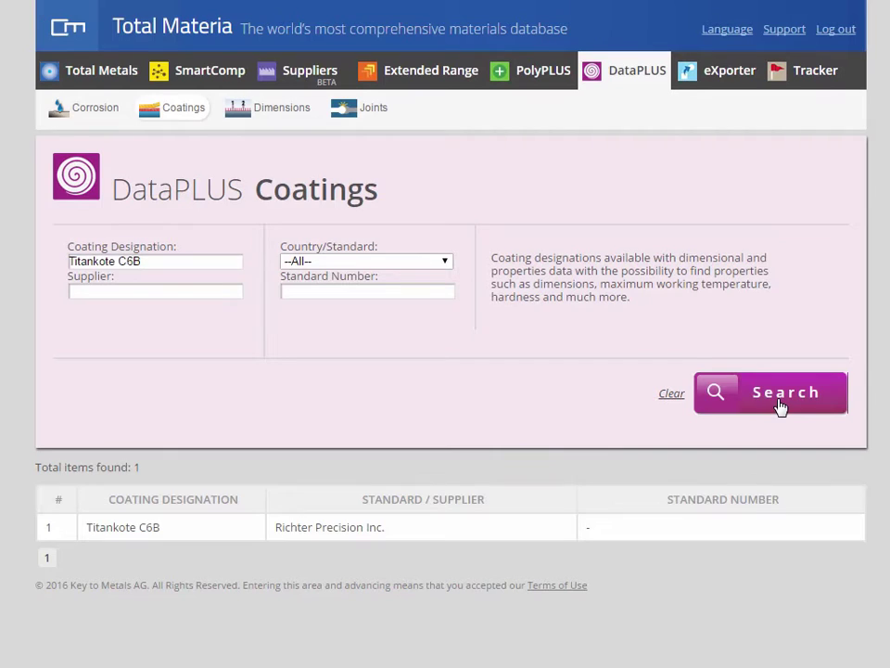
pyautogui.click(145, 536)
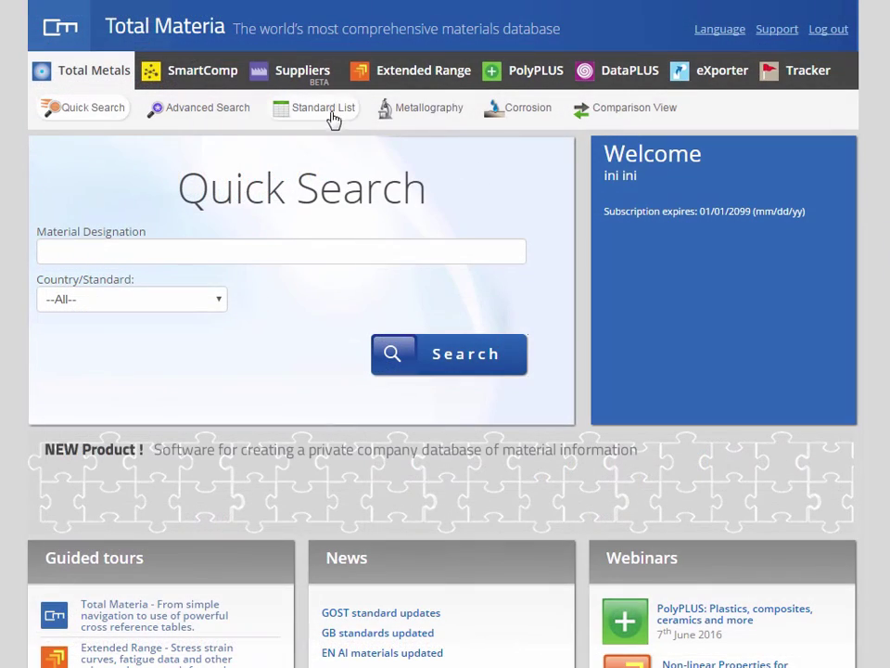
# Step: Search the Total Metals standard list for standard number EN 10327 and review the coatings data of the EN entry
pyautogui.click(332, 109)
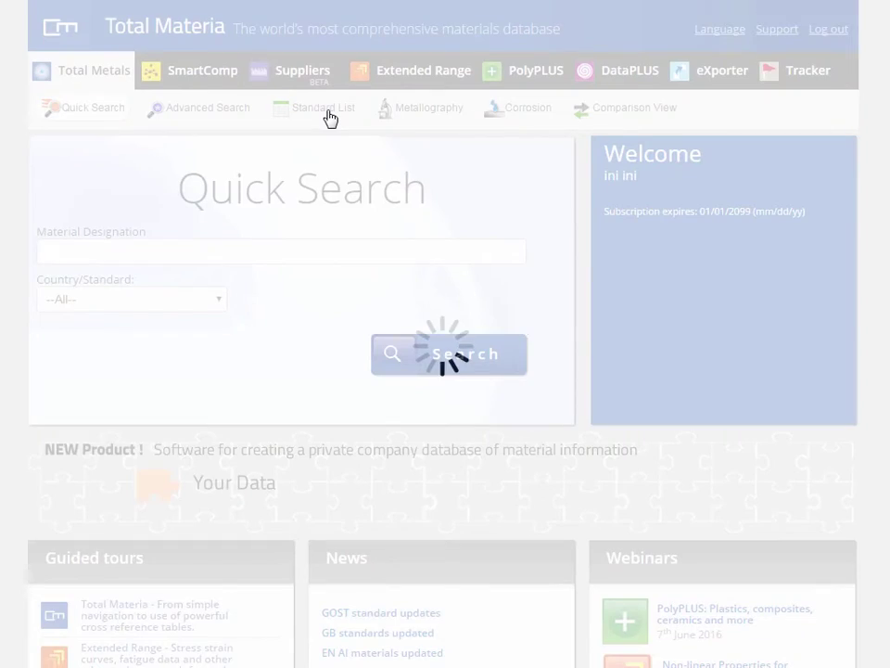
pyautogui.write('EN 10327')
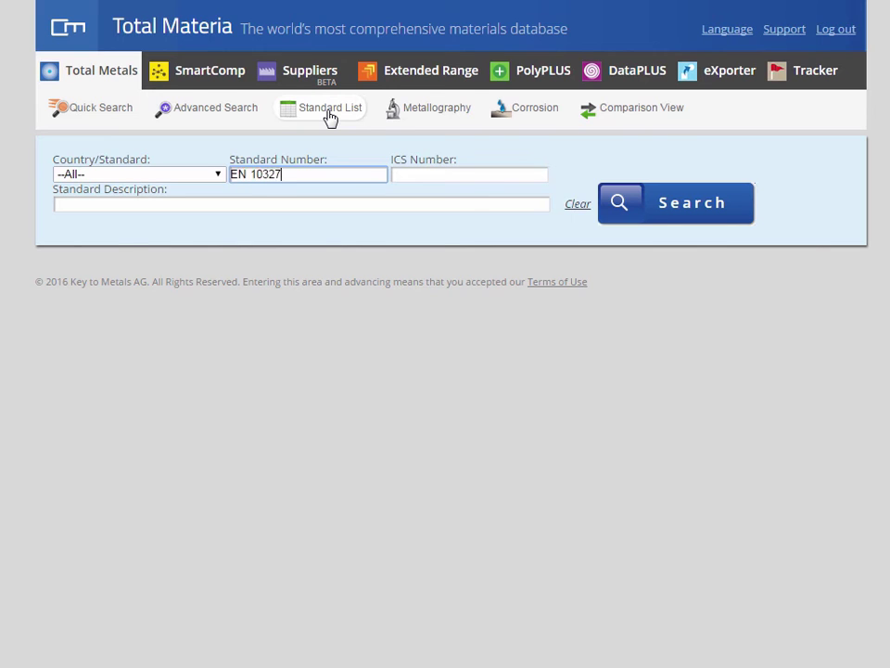
pyautogui.click(672, 215)
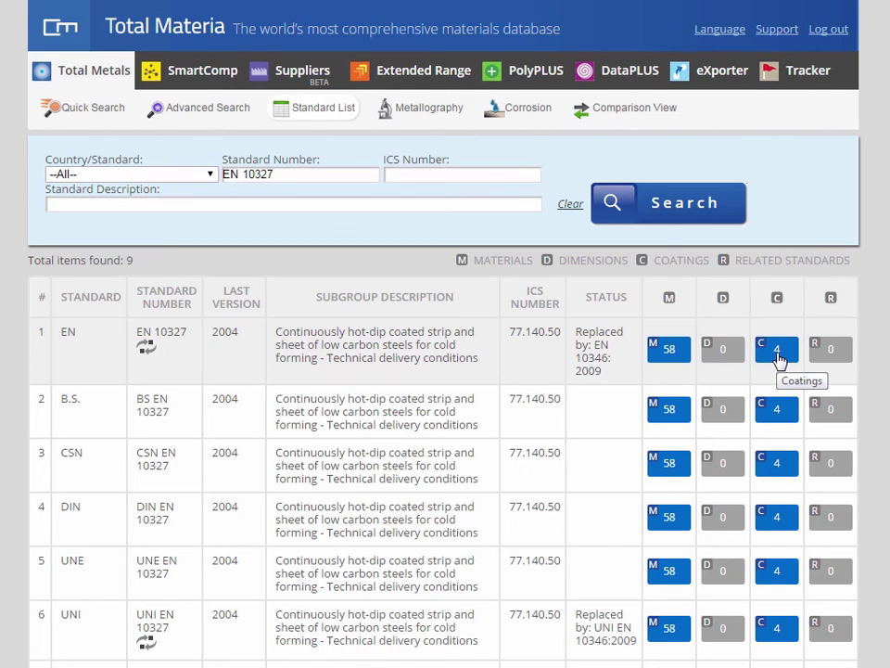
pyautogui.click(777, 352)
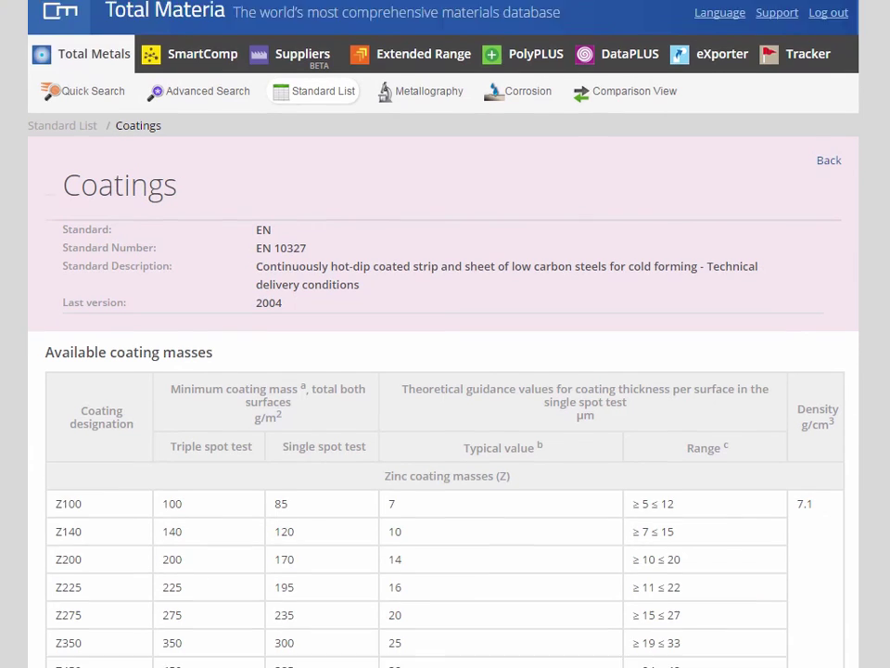
pyautogui.scroll(-2, 445, 371)
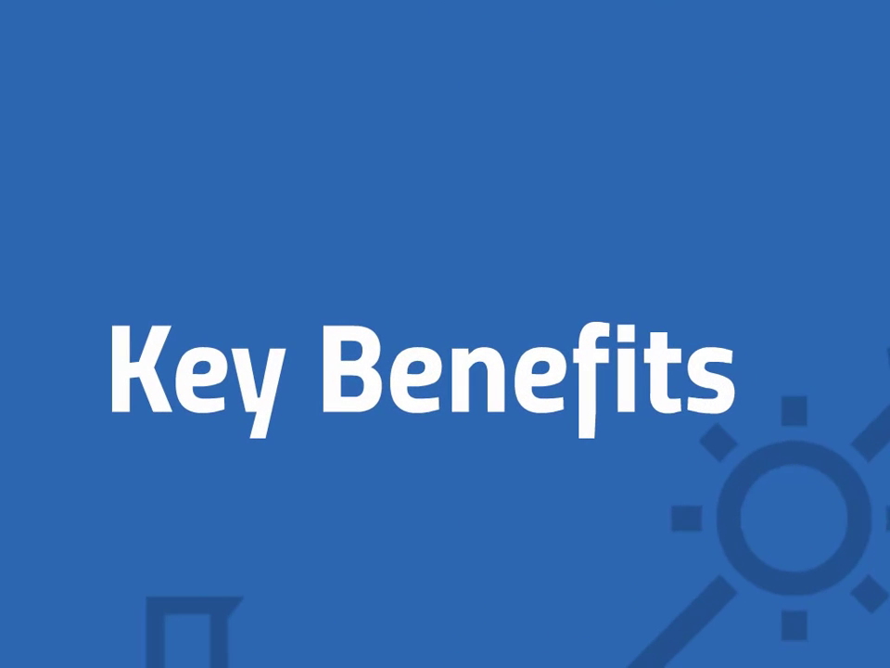